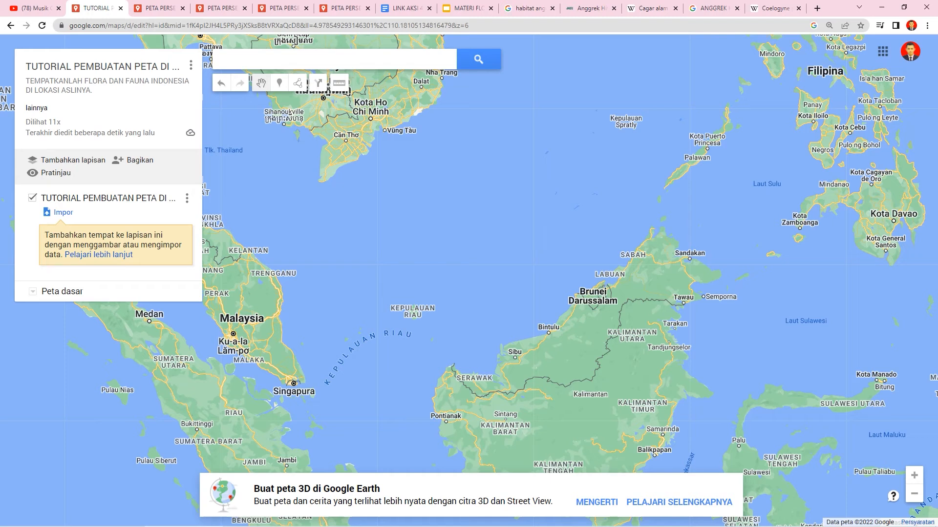
Check the black orchid's place of origin in the PowerPoint worksheet, and search the map for "KERSIK", choosing Kersik Luway in Sekolaq Darat, Kutai Barat.
key("alt+Tab")
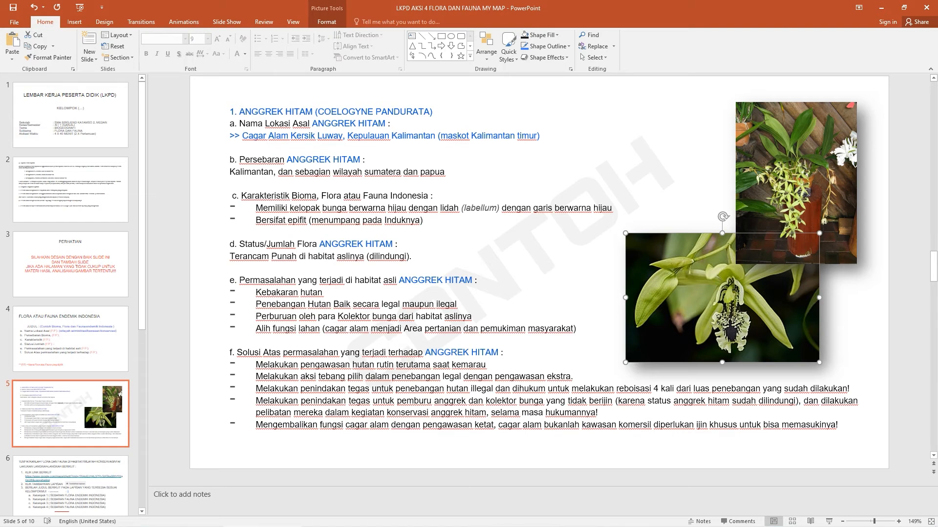
key("alt+Tab")
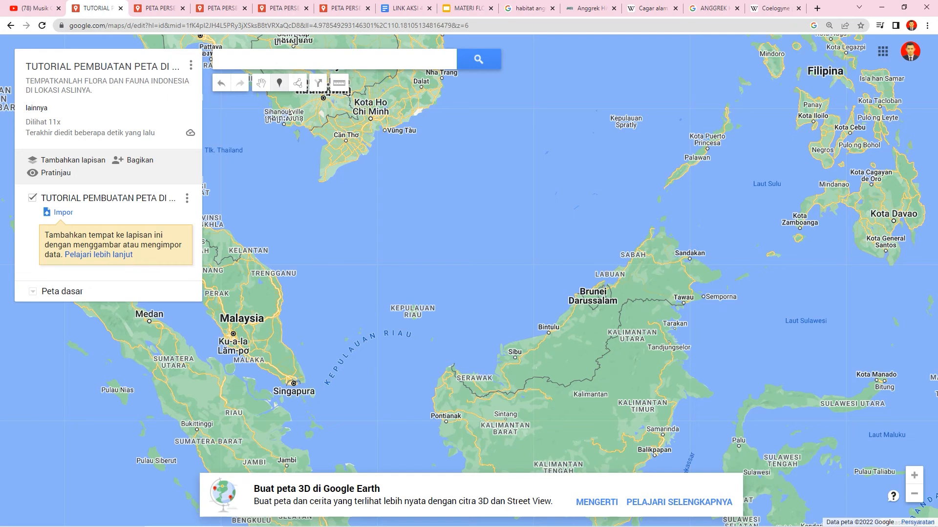
left_click(274, 59)
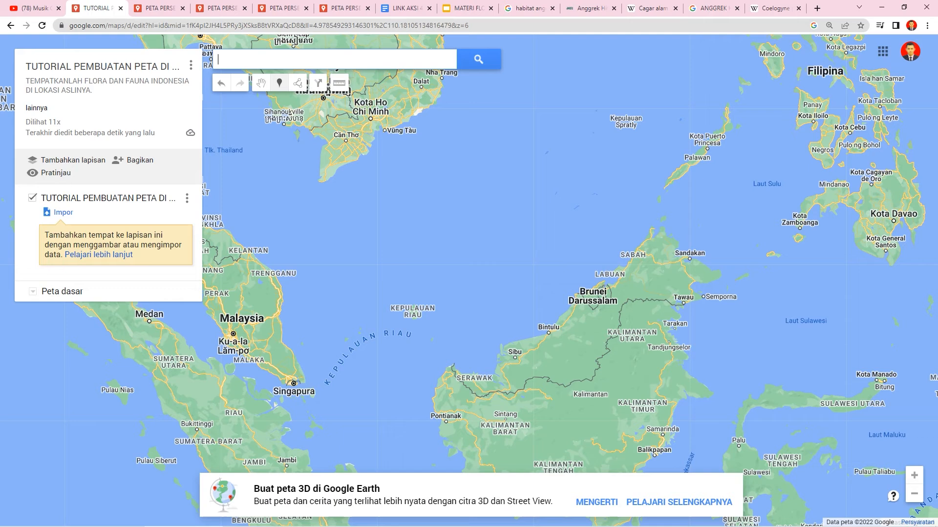
key("alt+Tab")
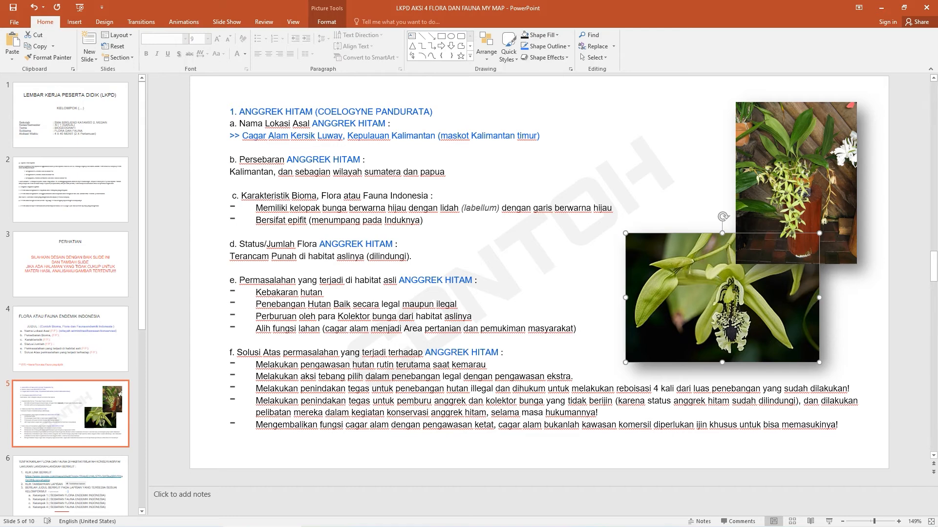
key("alt+Tab")
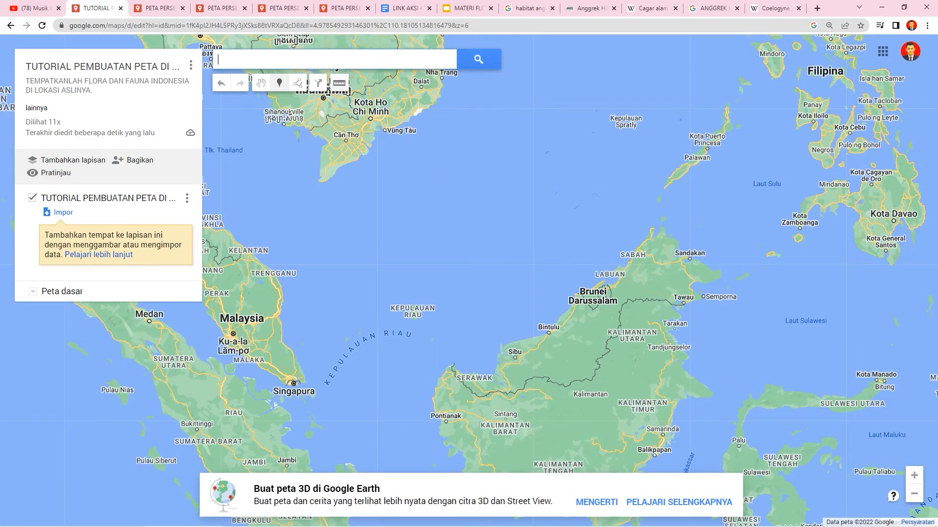
type("KERSIK")
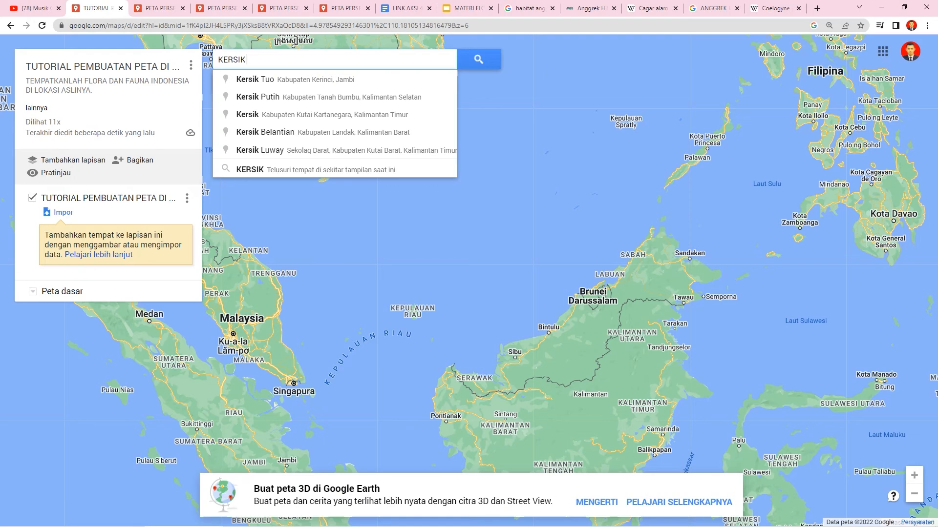
key("Down")
key("Down")
key("Down")
key("Down")
key("Down")
key("Return")
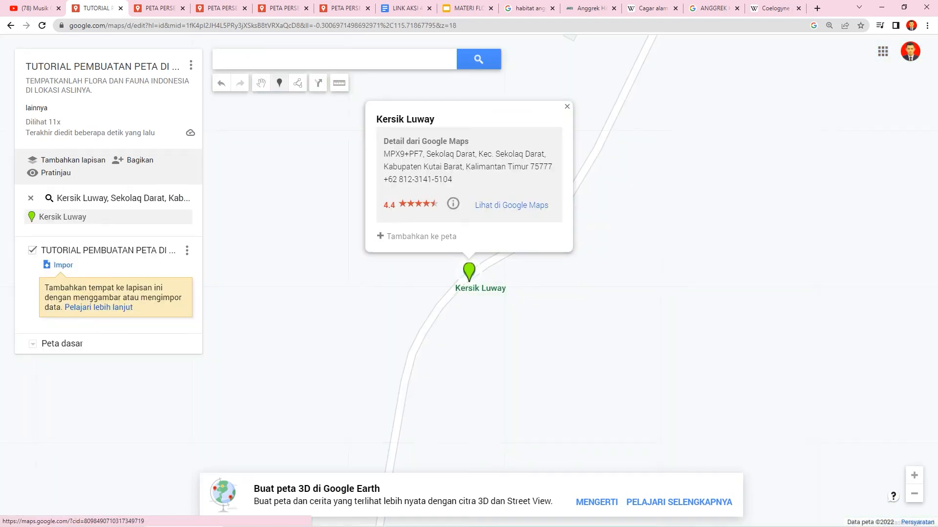
Close the search result's details and place a new marker on the Kersik Luway, Kampung Sekolaq Darat location.
scroll(652, 151, "down", 2)
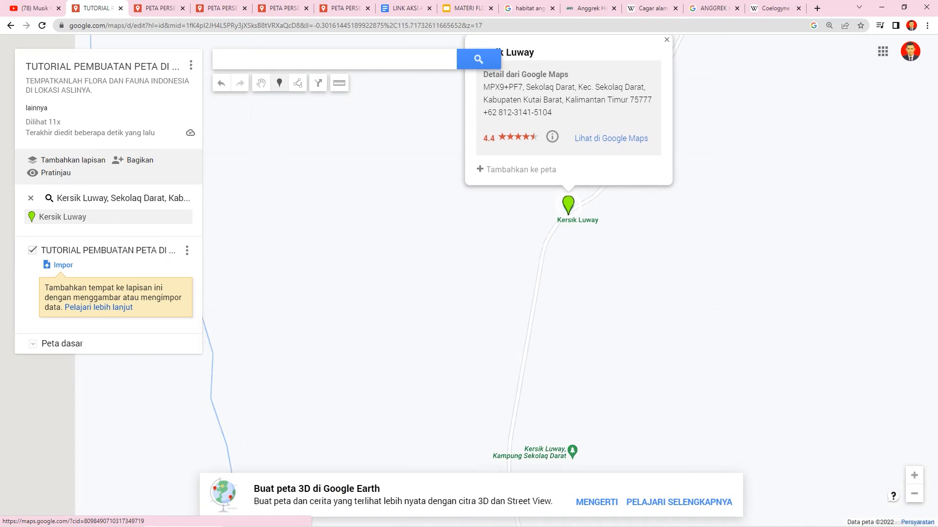
scroll(737, 173, "down", 3)
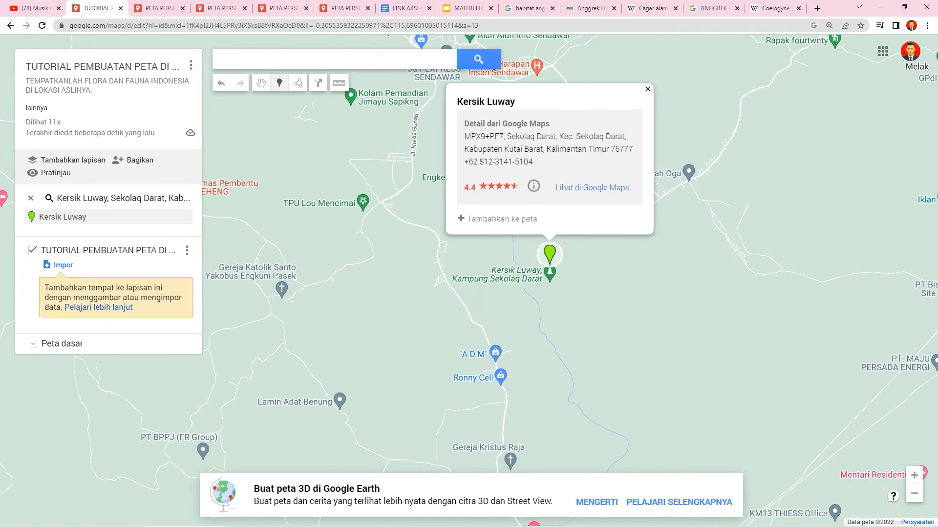
left_click(648, 89)
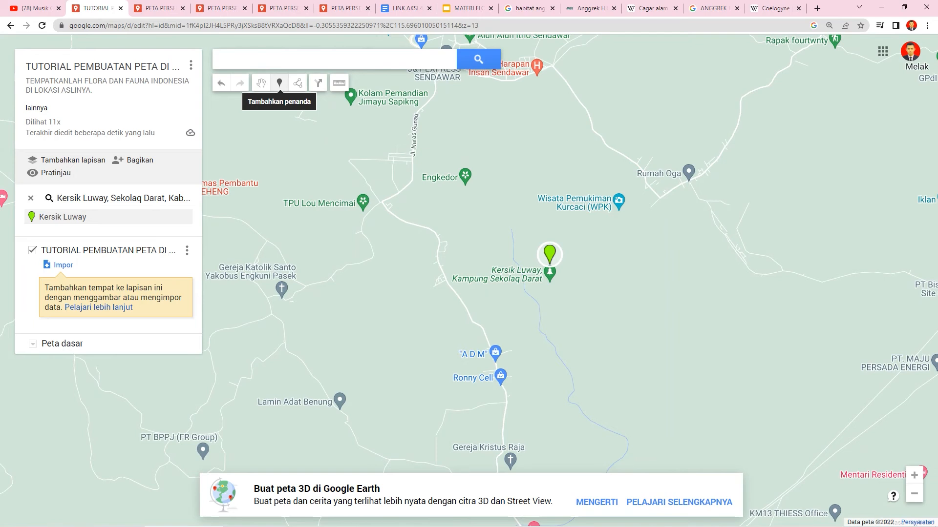
left_click(279, 83)
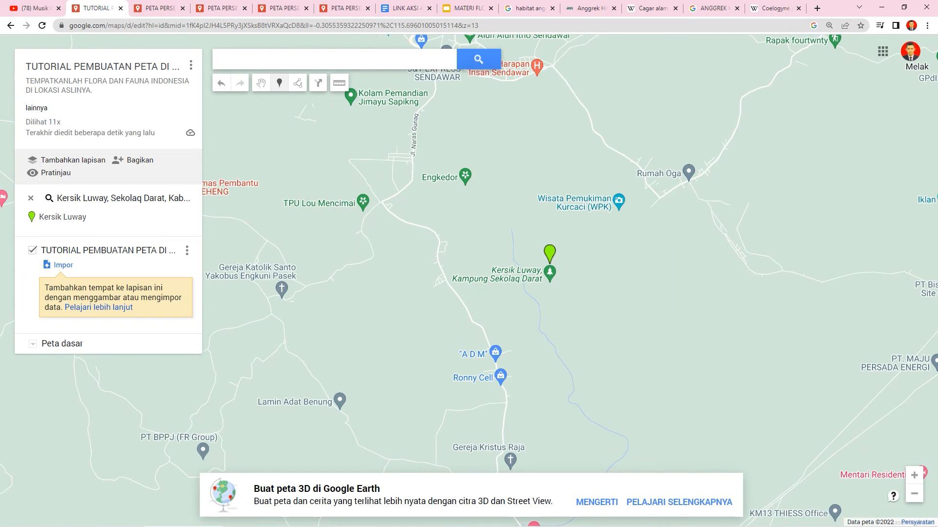
left_click(550, 274)
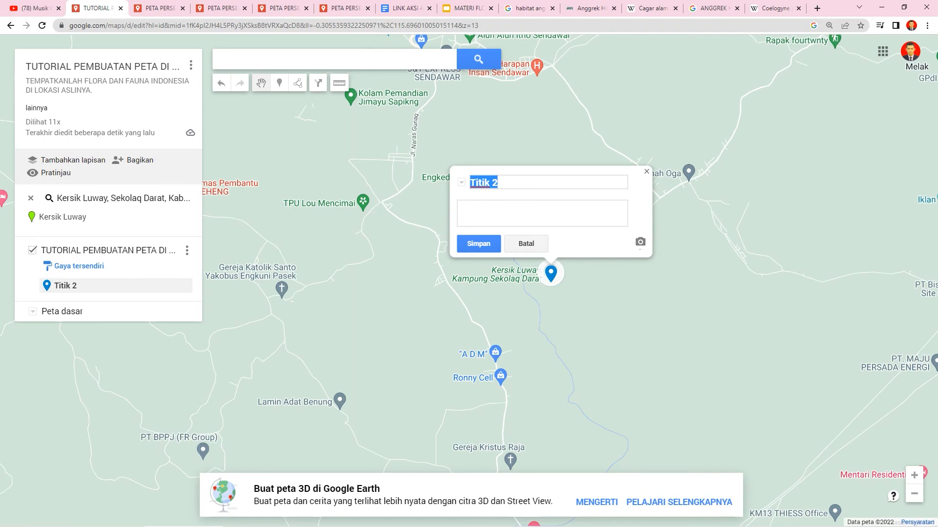
Copy the heading "1. ANGGREK HITAM (COELOGYNE PANDURATA)" from the PowerPoint slide and paste it as the new marker's title.
key("alt+Tab")
left_click_drag(433, 112, 230, 112)
key("ctrl+c")
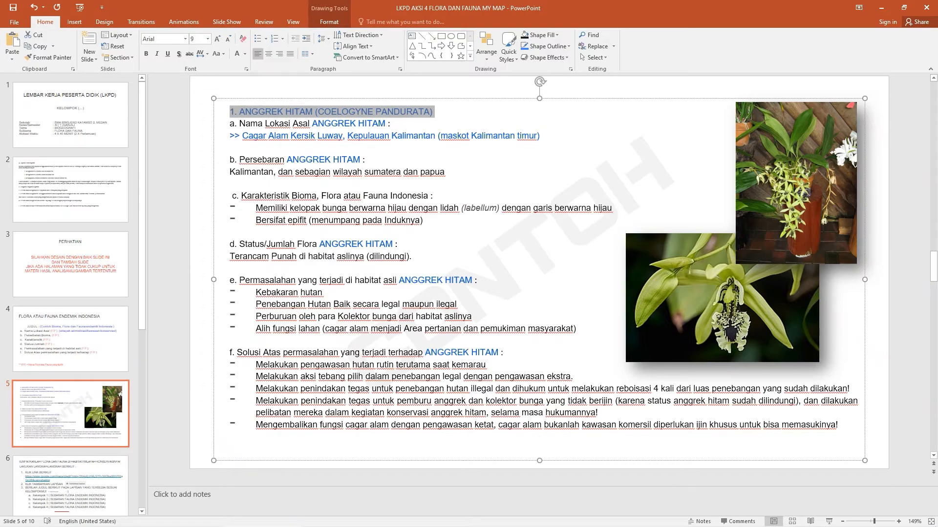
key("alt+Tab")
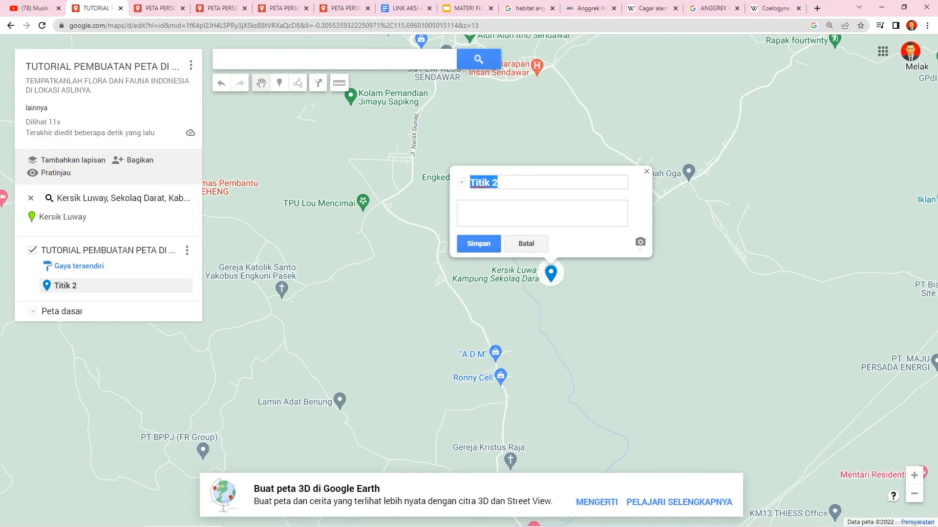
key("ctrl+v")
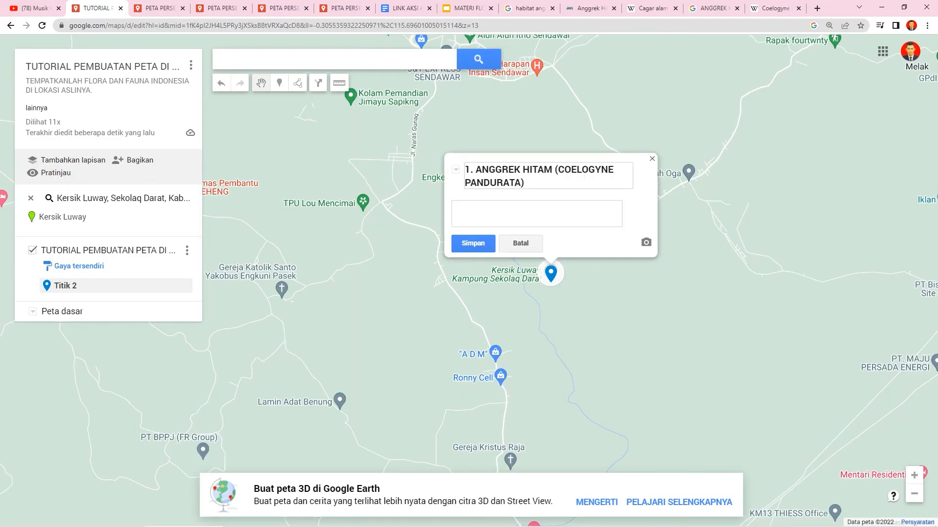
Copy sections a to f about ANGGREK HITAM from the PowerPoint slide and paste them into the marker's description.
key("alt+Tab")
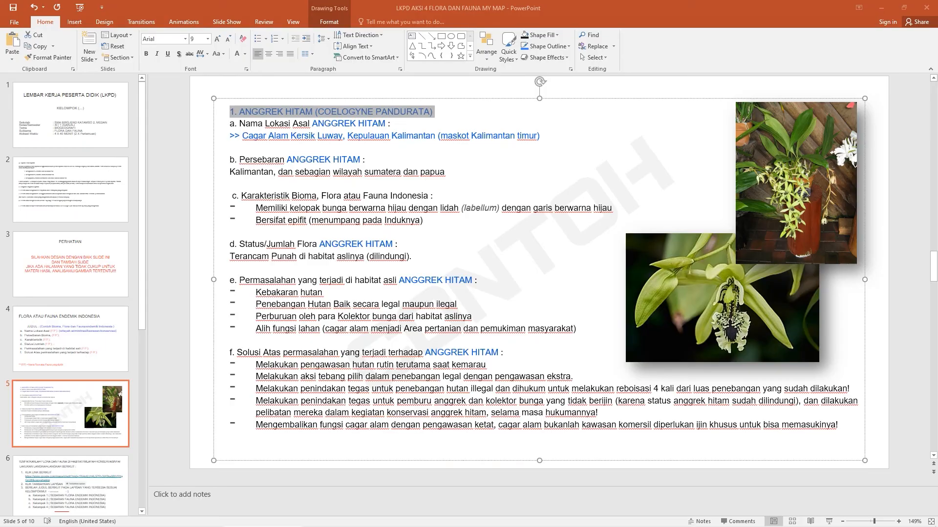
left_click(342, 196)
key("ctrl+j")
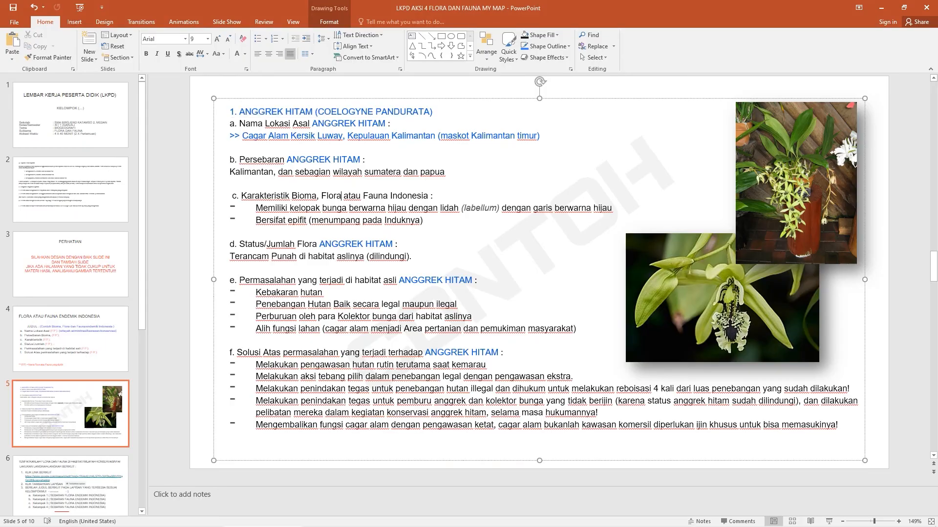
left_click_drag(229, 123, 267, 136)
left_click_drag(408, 208, 838, 425)
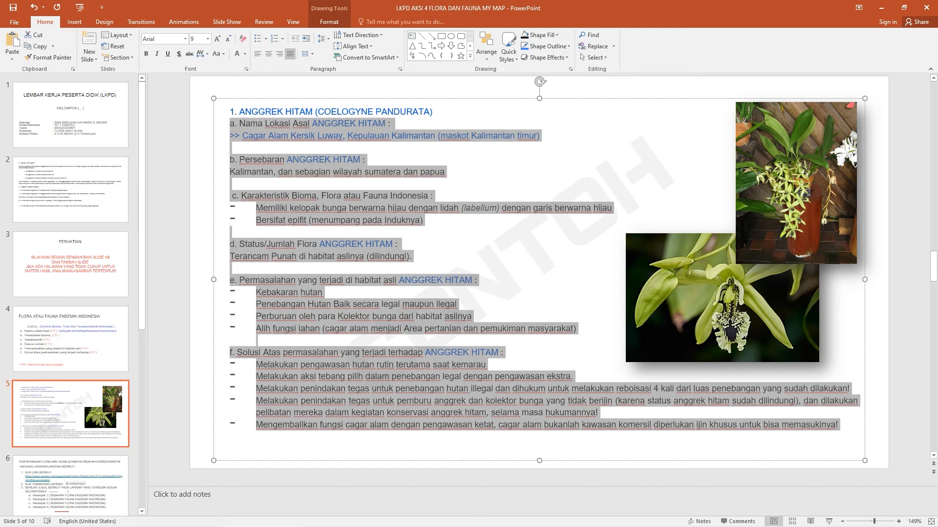
key("alt+Tab")
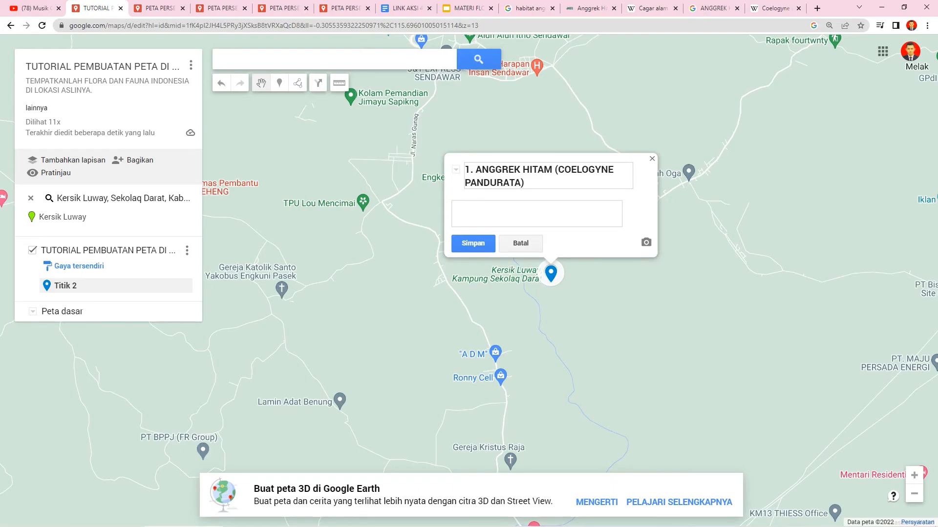
key("ctrl+v")
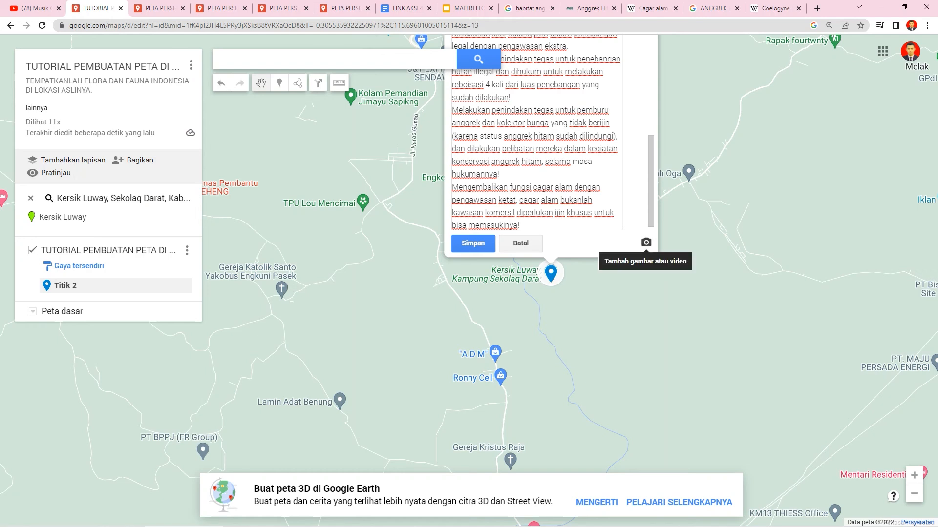
Upload the image file ANGGREK HITAM 2 from the SMPLE GAMBAR MY MAP folder to the marker.
left_click(646, 242)
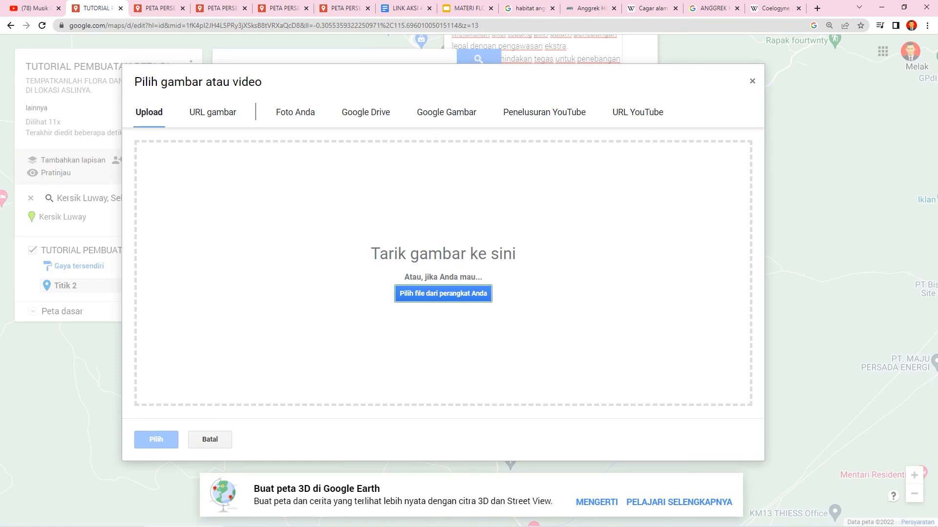
left_click(443, 293)
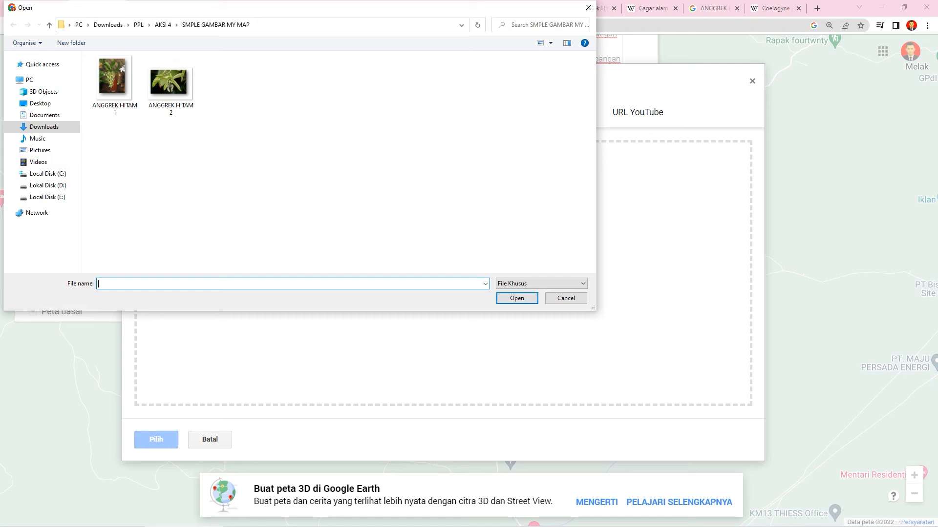
left_click(170, 86)
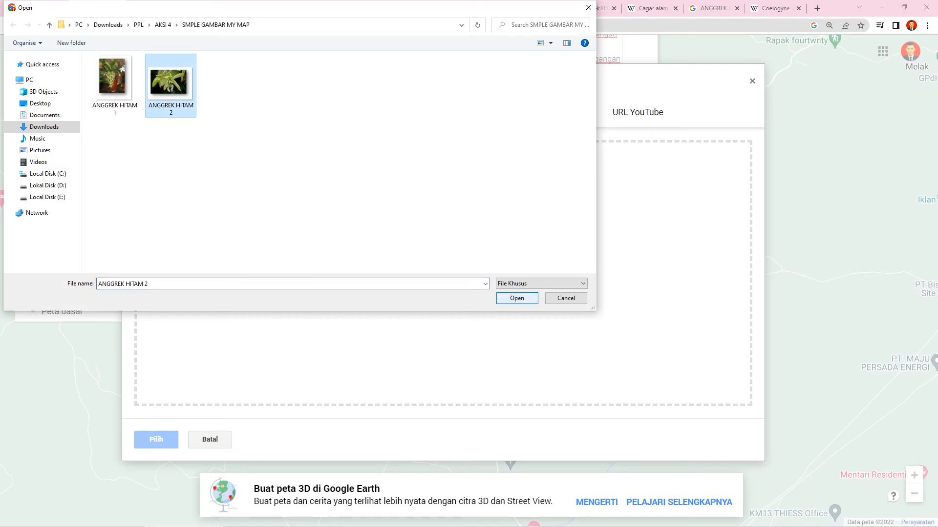
left_click(517, 299)
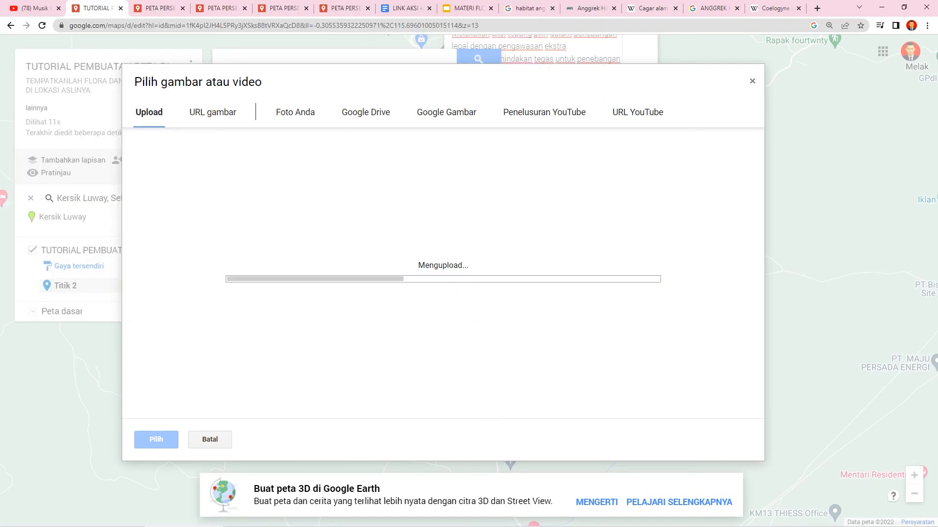
scroll(537, 132, "up", 6)
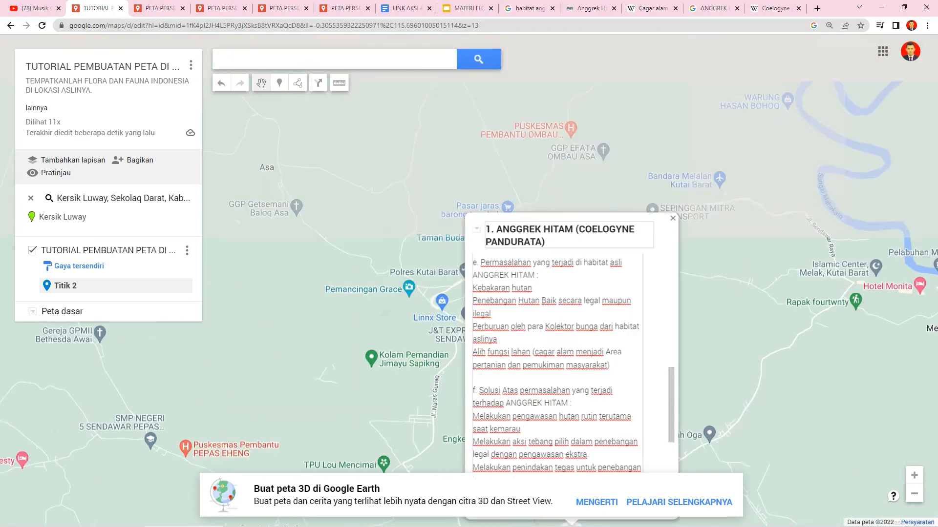
scroll(547, 244, "up", 10)
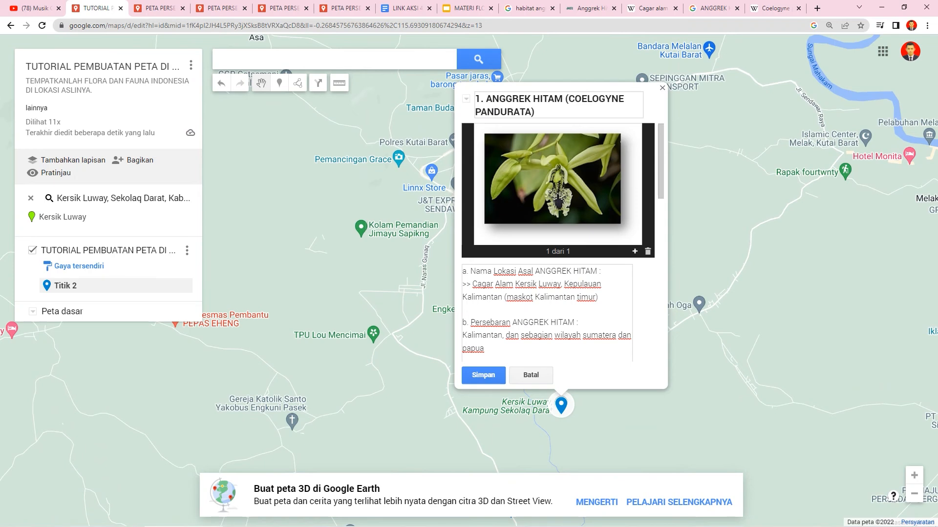
Add the image file ANGGREK HITAM 1 as the marker's second picture and save the marker.
left_click(635, 251)
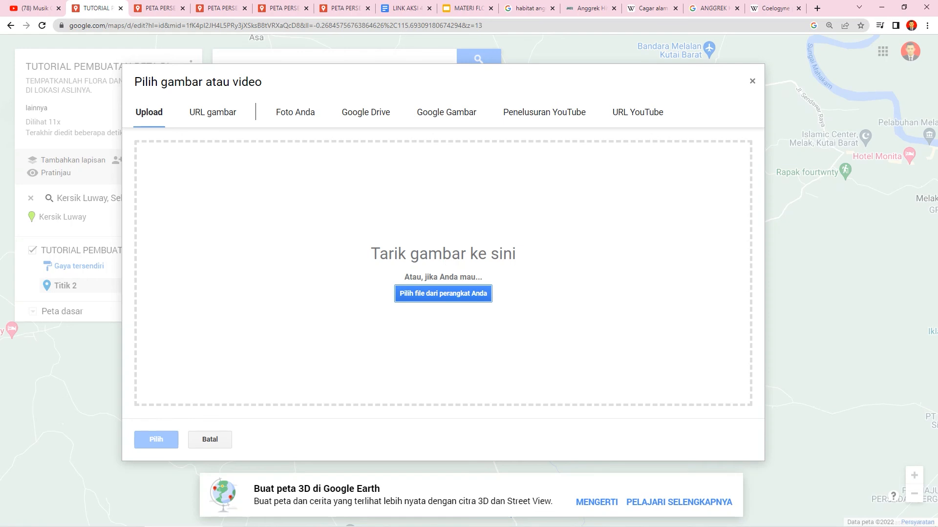
left_click(443, 294)
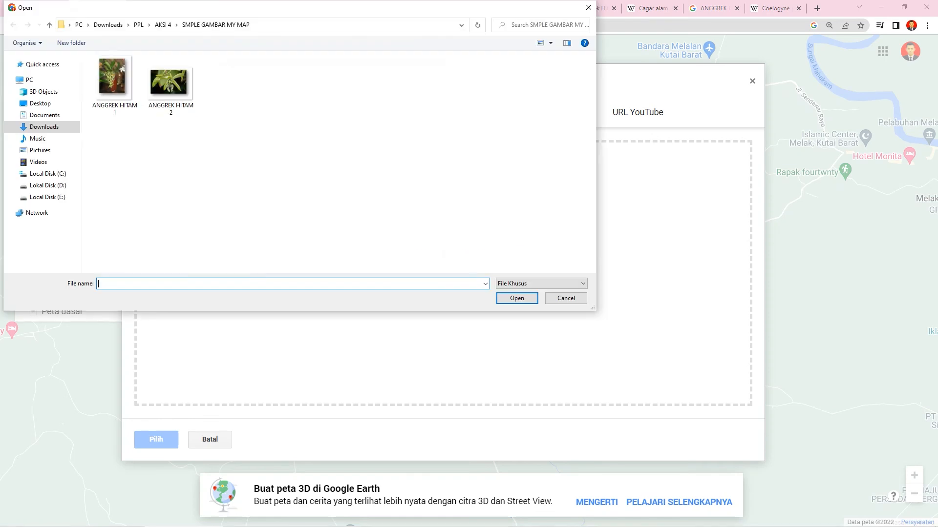
left_click(115, 83)
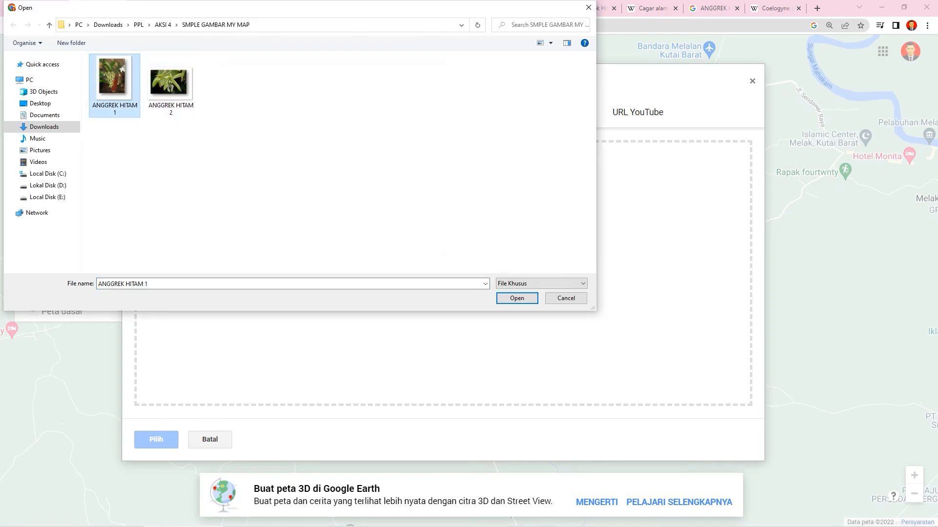
left_click(516, 298)
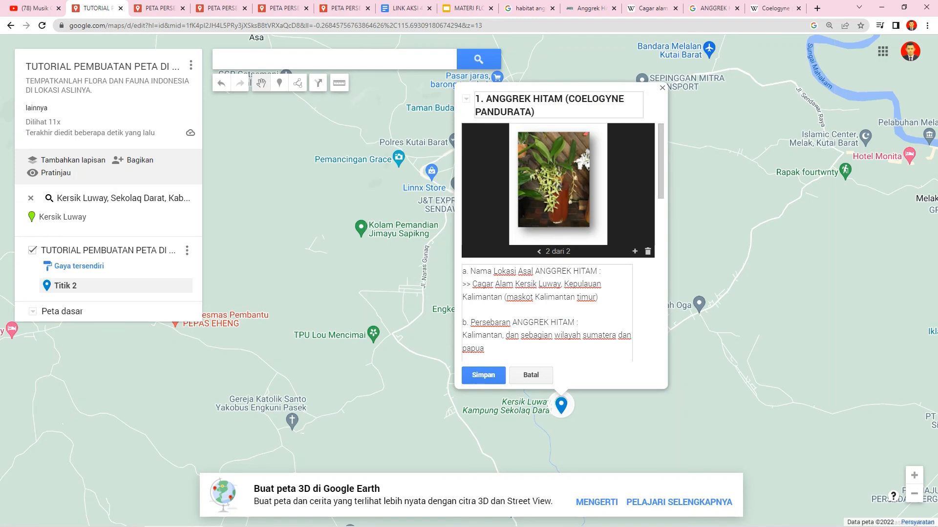
scroll(557, 240, "down", 2)
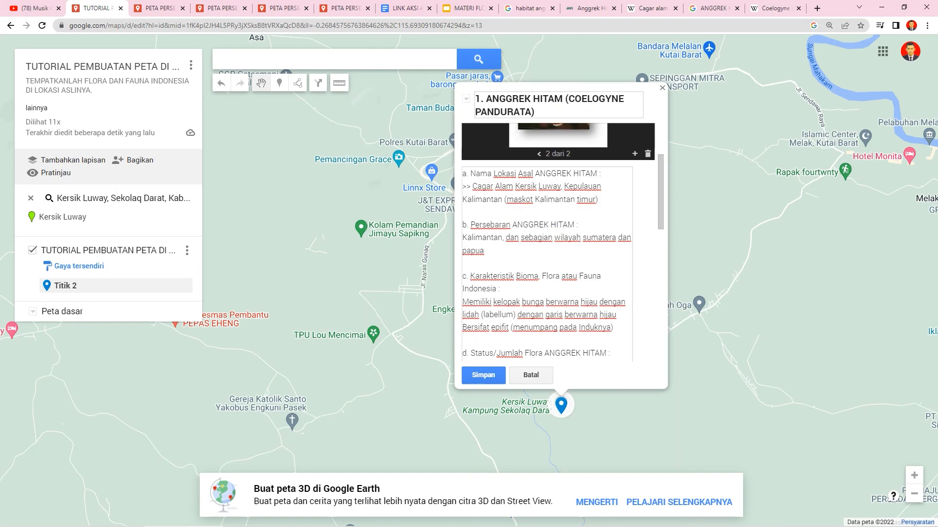
left_click(483, 375)
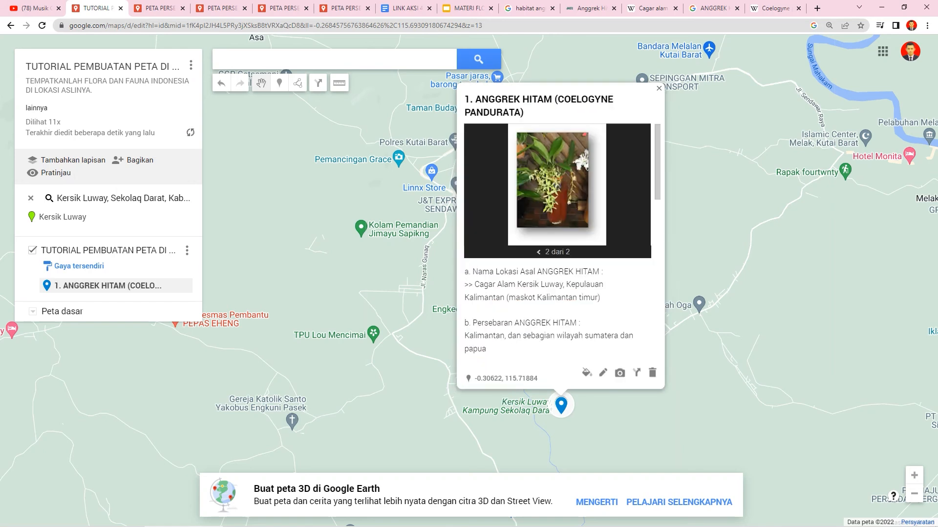
left_click(332, 59)
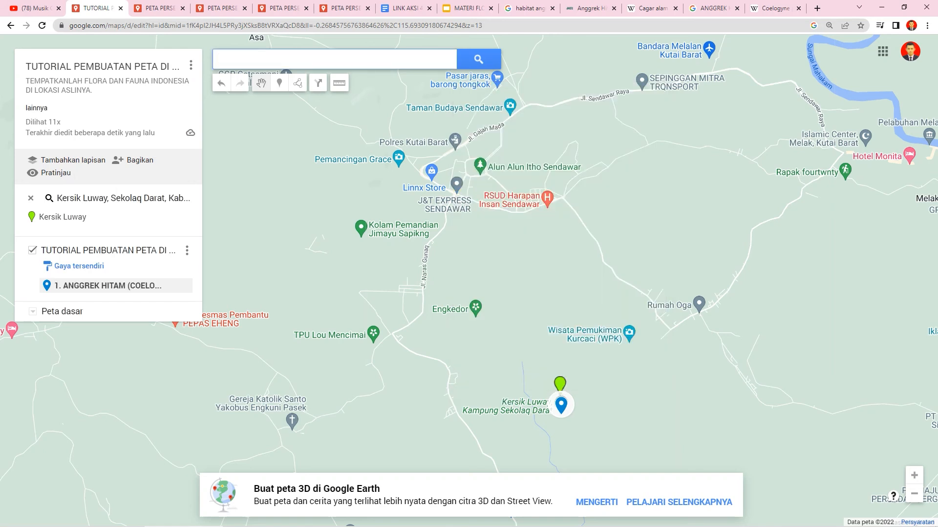
scroll(787, 245, "down", 1)
scroll(806, 220, "down", 2)
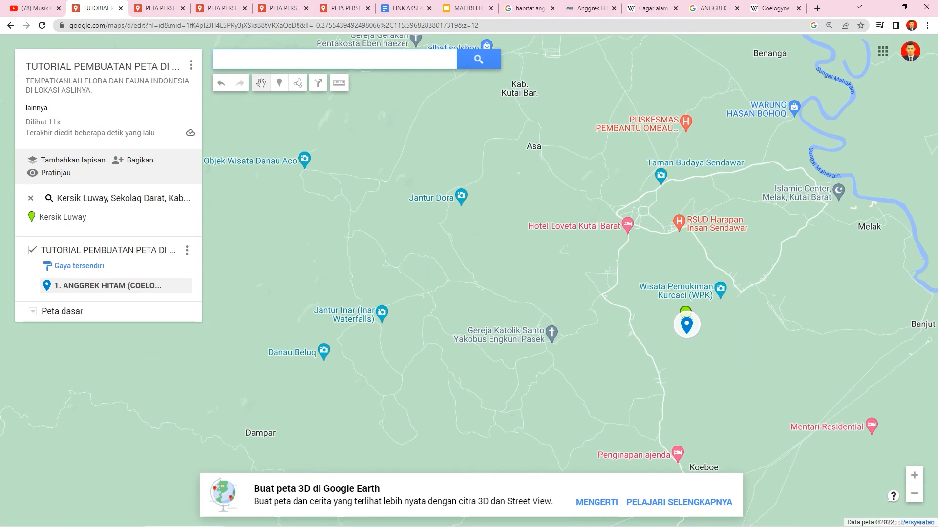
scroll(806, 220, "up", 2)
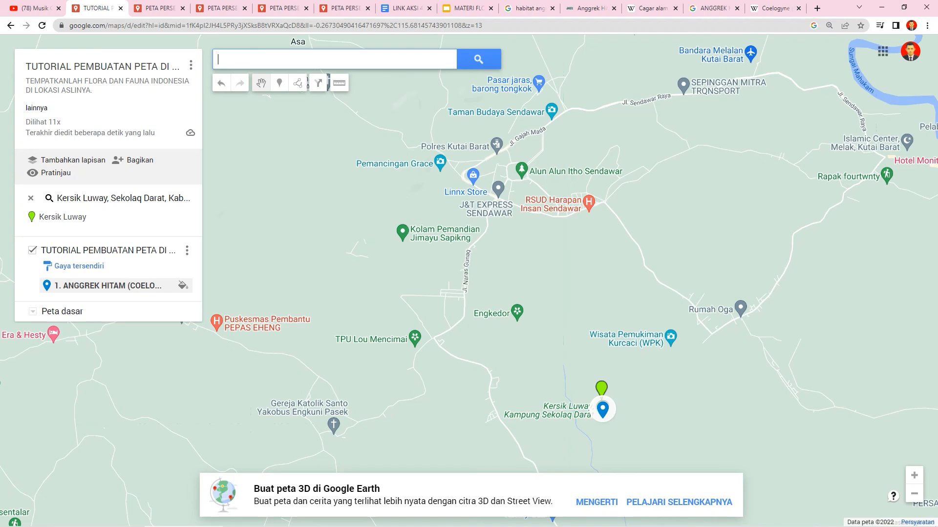
In the ANGGREK HITAM marker's description, reword section c's heading to "Karakteristik ANGGREK HITAM" and the labellum text to "berwarna hitam dan bergaris hijau, Bersifat epifit".
left_click(108, 286)
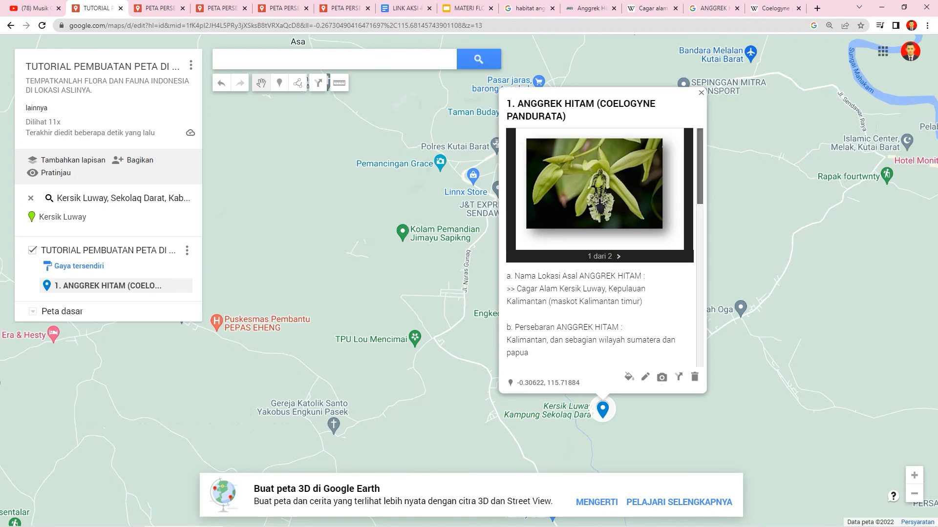
scroll(599, 244, "down", 2)
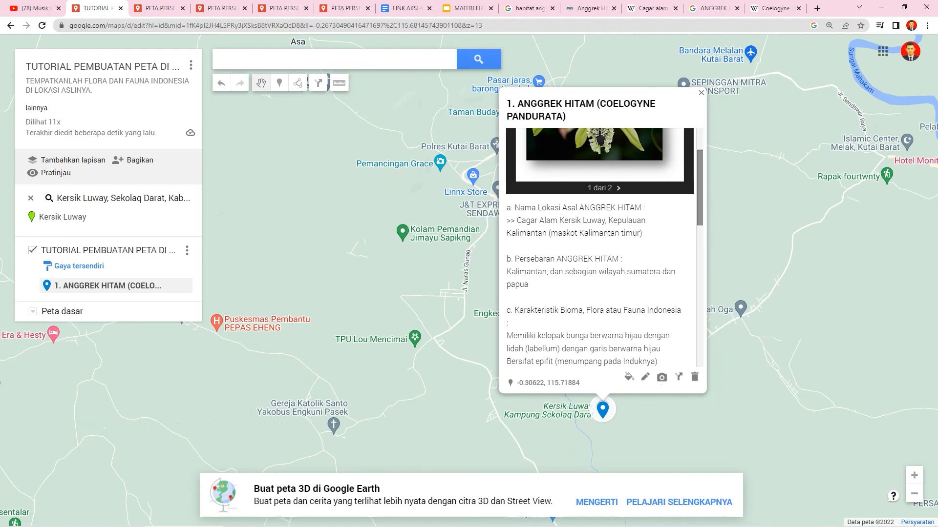
scroll(601, 247, "down", 1)
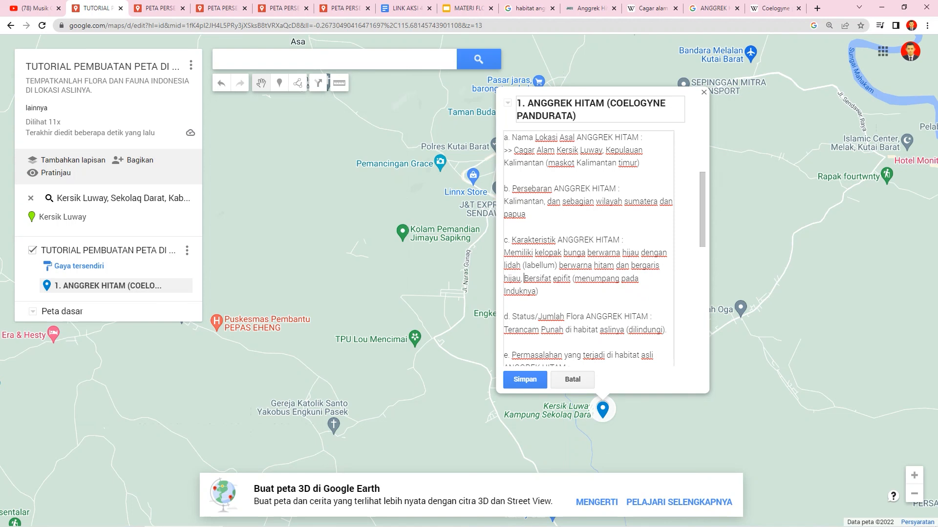
Put a "- " bullet before each of the four problems in section e, from "Kebakaran hutan" to "Alih fungsi lahan".
scroll(588, 248, "down", 3)
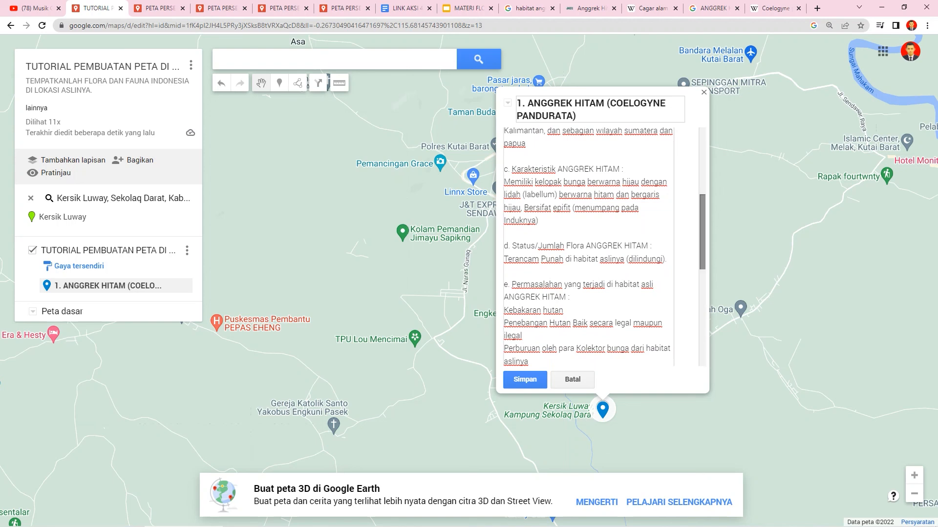
scroll(601, 247, "down", 3)
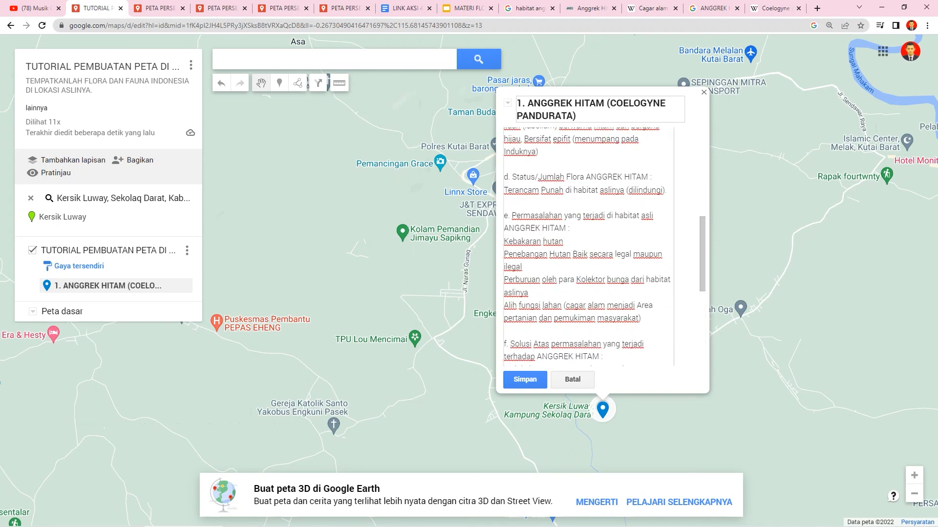
left_click(504, 241)
type("-")
type("- ")
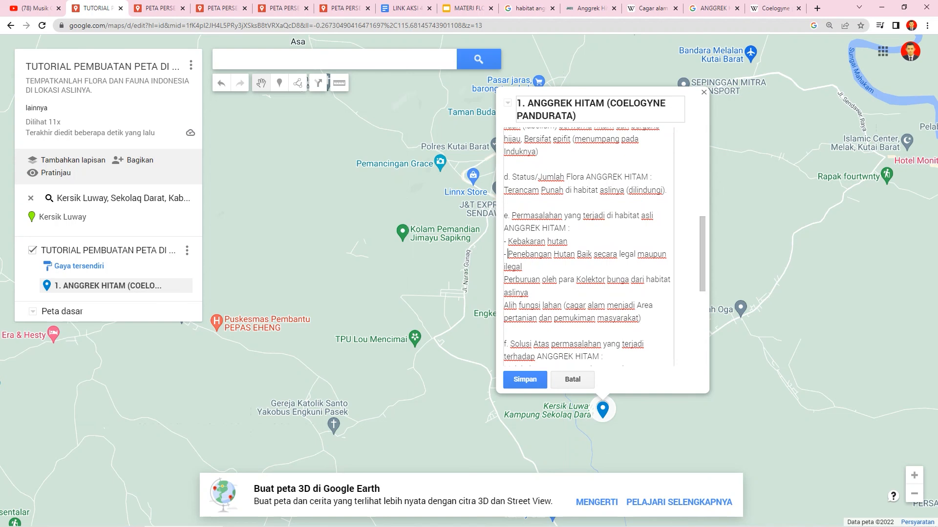
type("-")
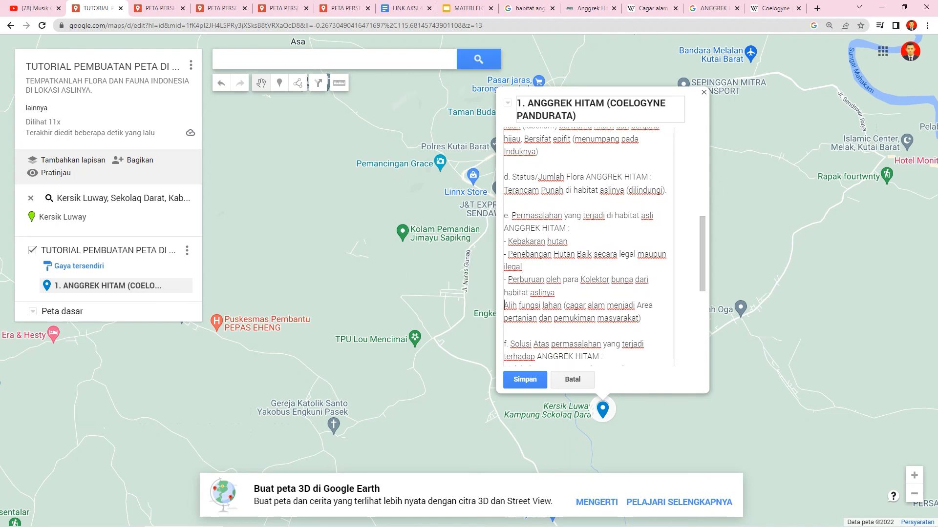
type(" -")
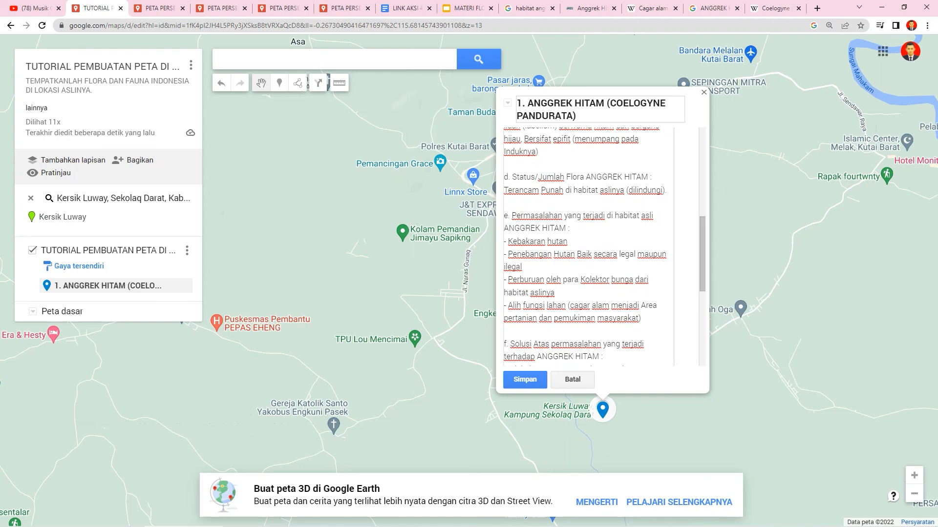
Put a "- " bullet before each of the five solutions in section f of the description and save the marker.
scroll(604, 244, "down", 2)
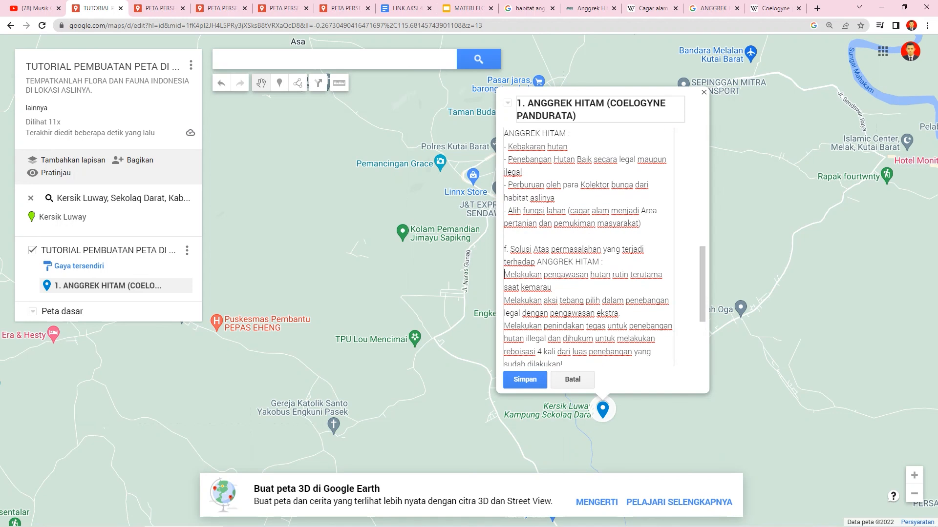
type("-")
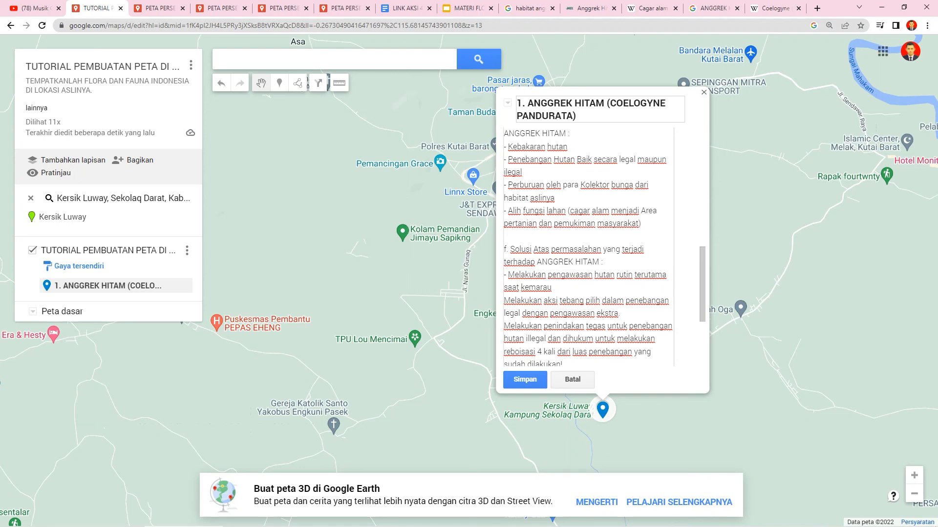
left_click(504, 301)
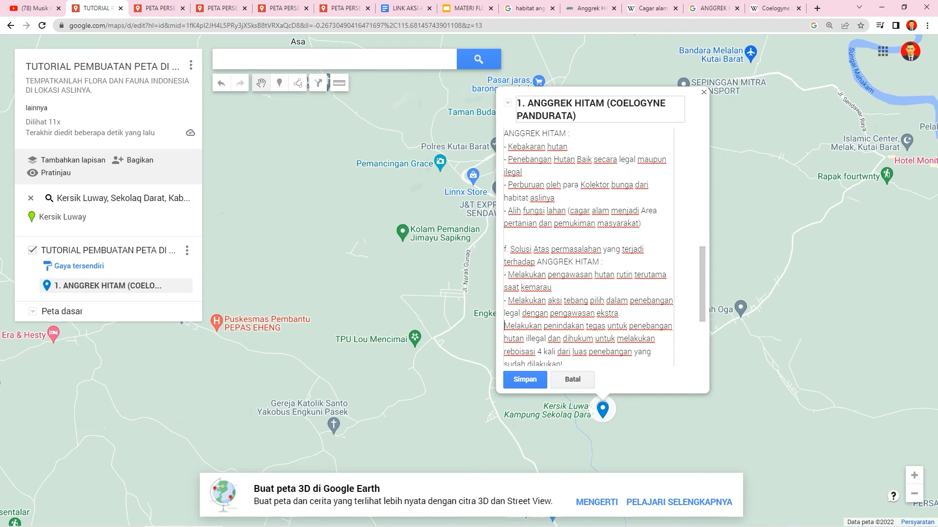
type("-")
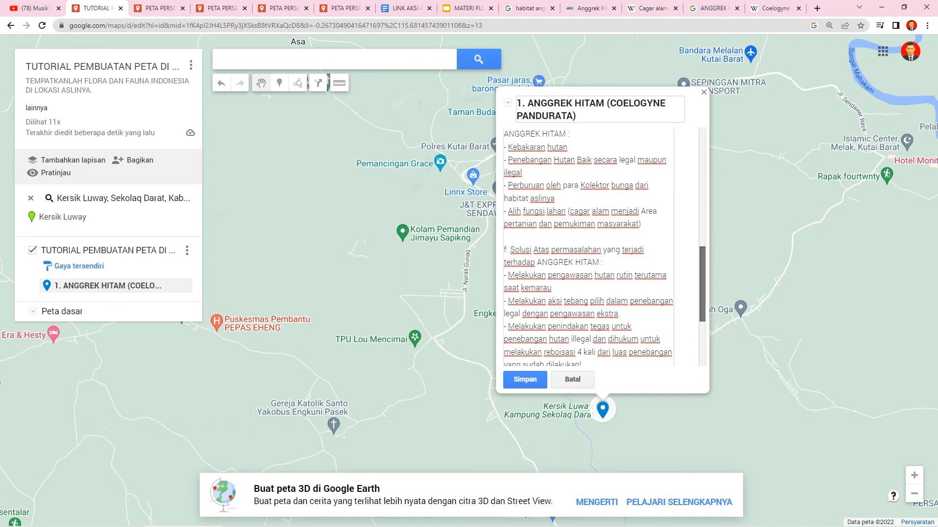
scroll(586, 244, "down", 2)
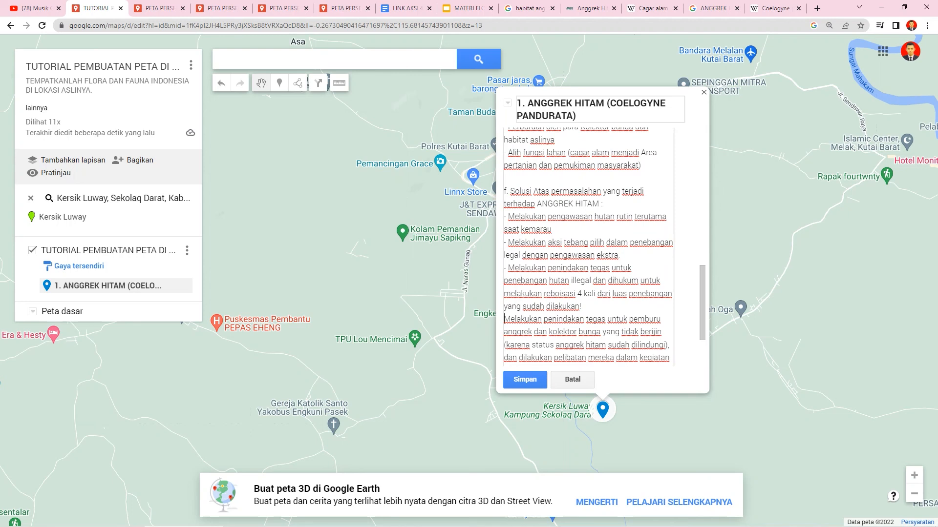
type("-")
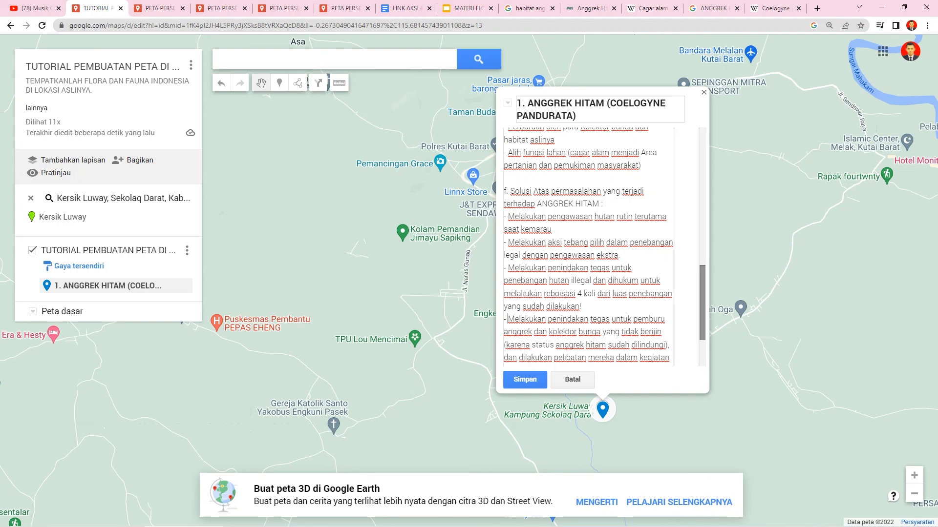
scroll(586, 244, "down", 1)
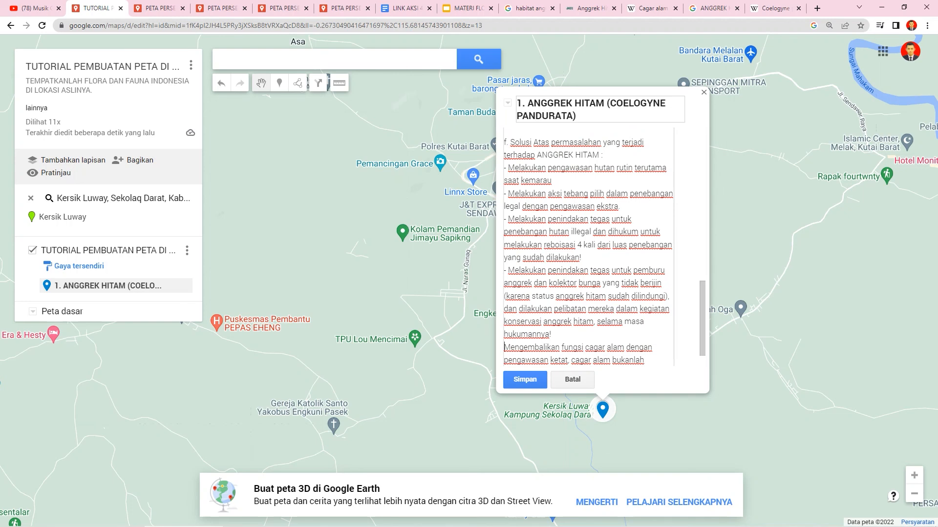
type("-")
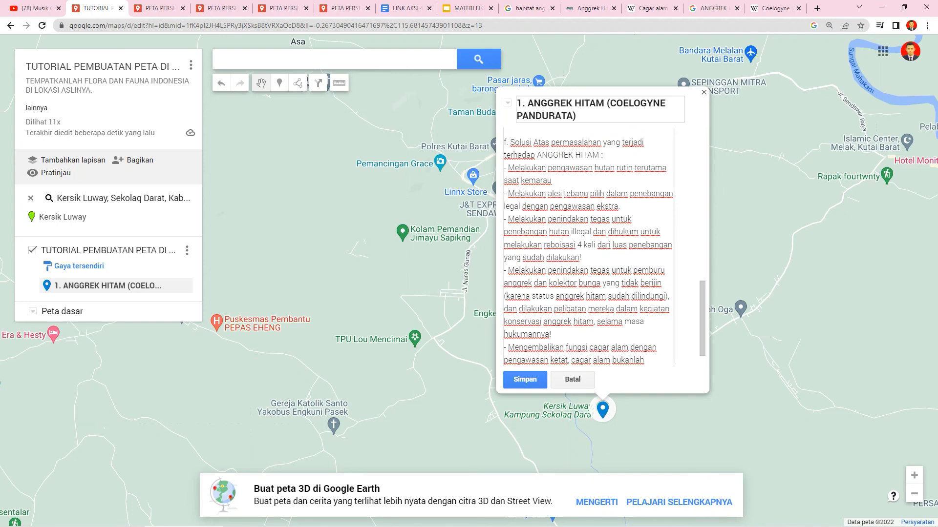
scroll(586, 244, "down", 1)
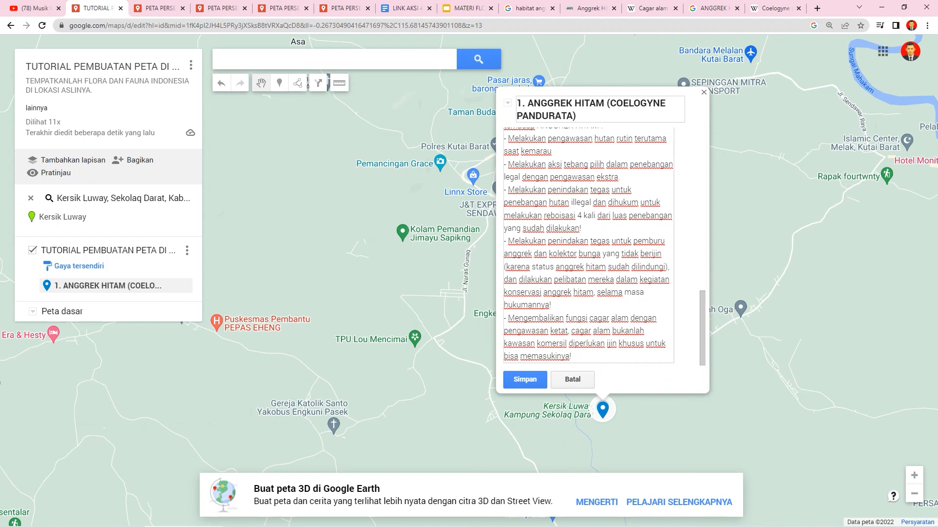
left_click(525, 380)
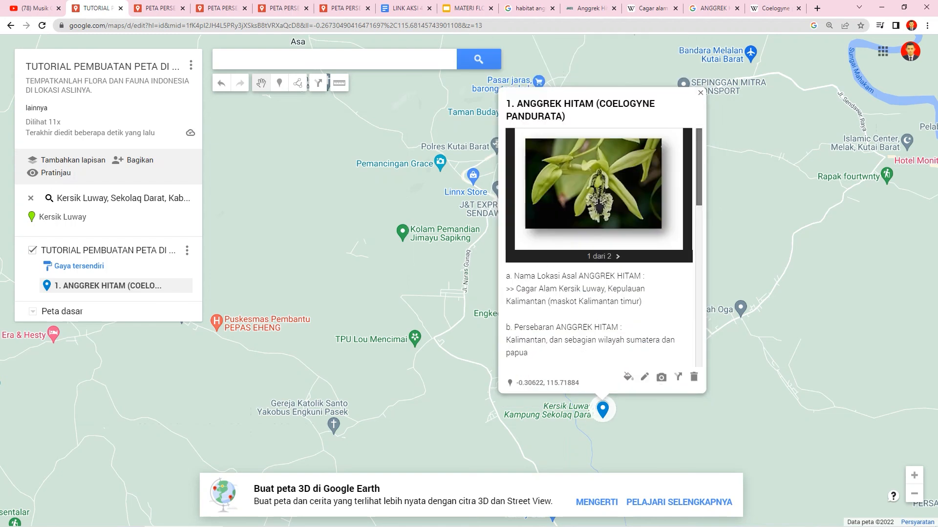
Review the ANGGREK HITAM marker's saved description through to its end and close the info window.
scroll(600, 244, "down", 5)
scroll(600, 244, "down", 3)
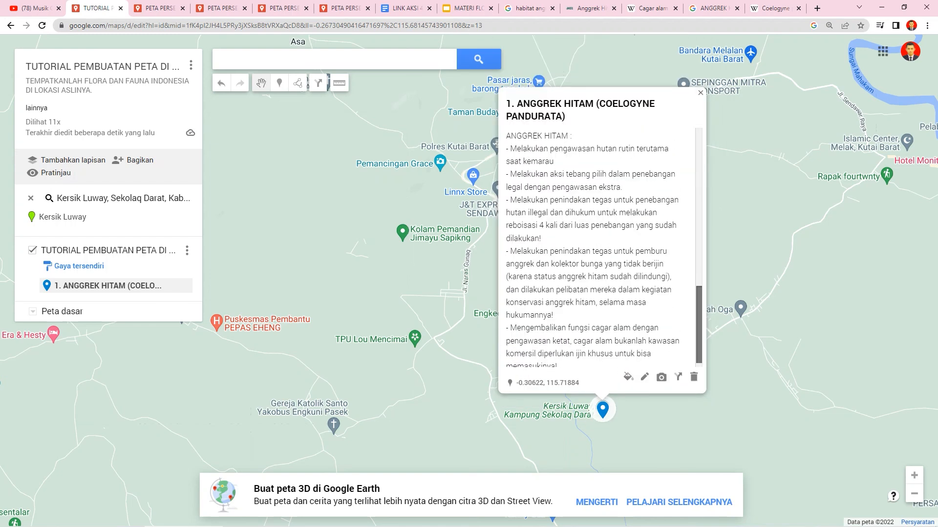
scroll(600, 244, "up", 10)
scroll(599, 244, "up", 2)
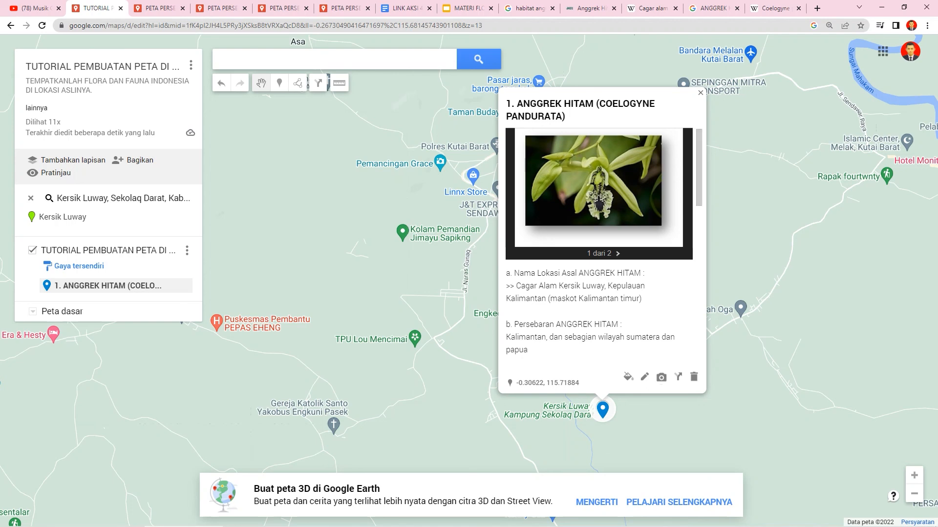
key("Escape")
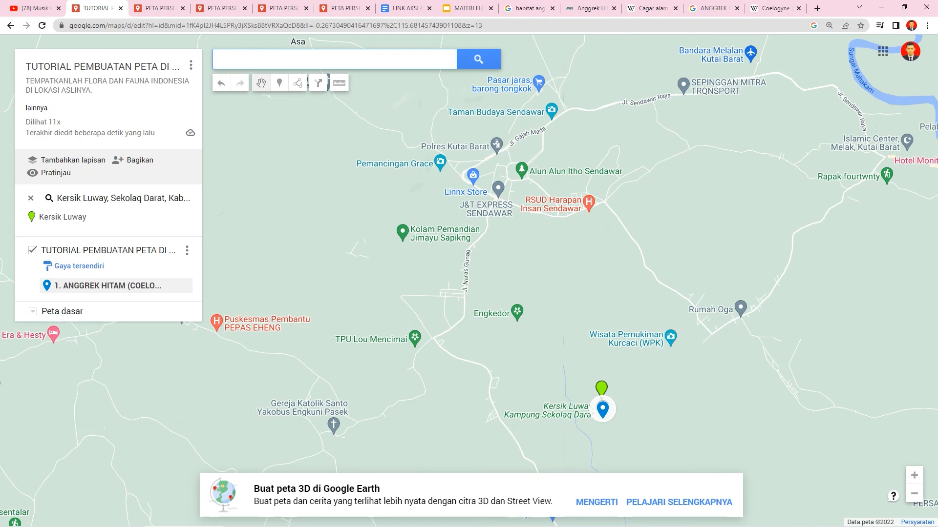